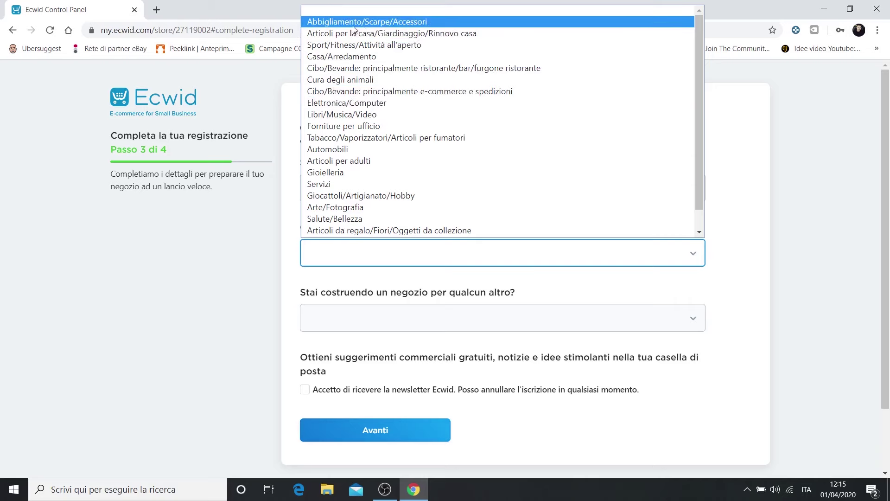
# - Complete the business details with Abbigliamento/Scarpe/Accessori as products, No for building for someone else, accept the newsletter, and continue
pyautogui.click(366, 23)
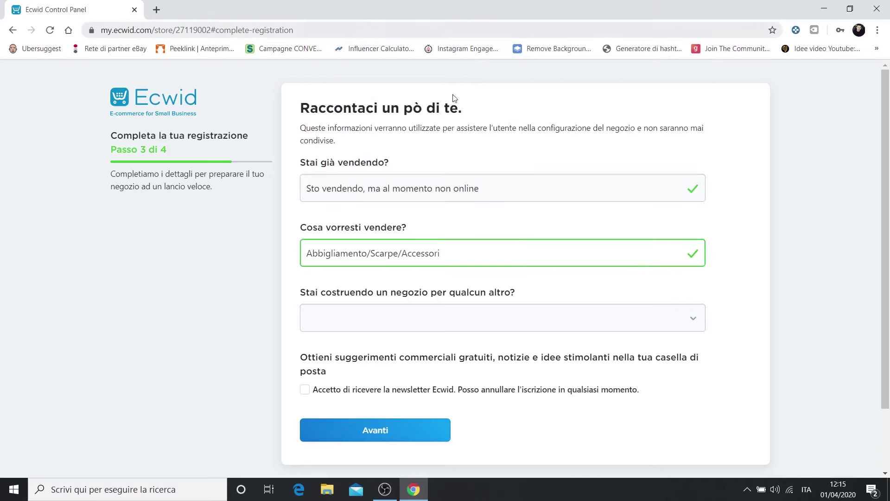
pyautogui.click(367, 324)
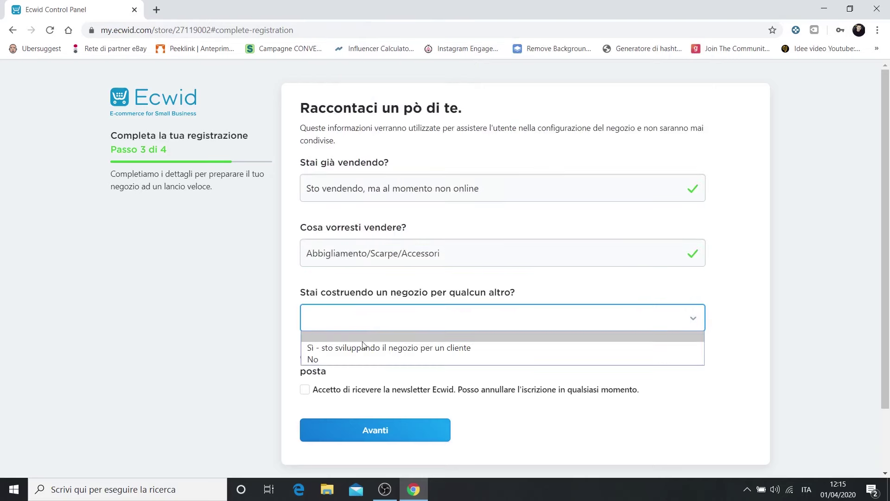
pyautogui.click(334, 361)
pyautogui.click(305, 389)
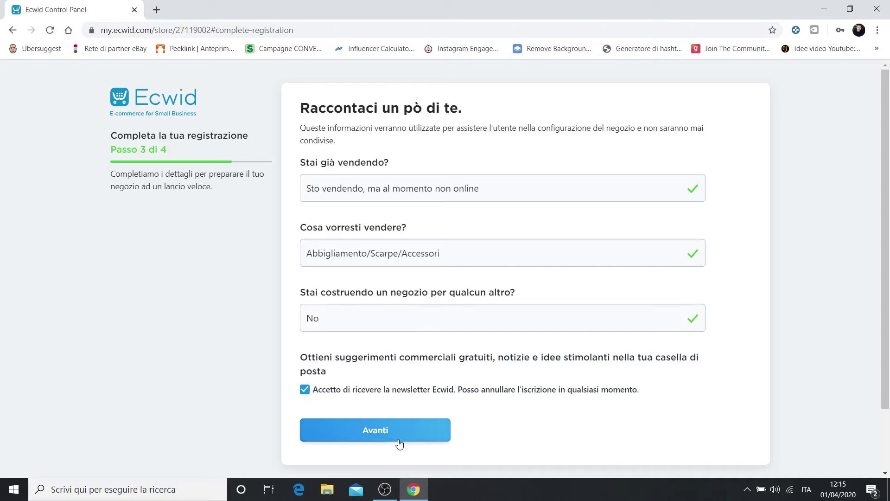
pyautogui.click(383, 441)
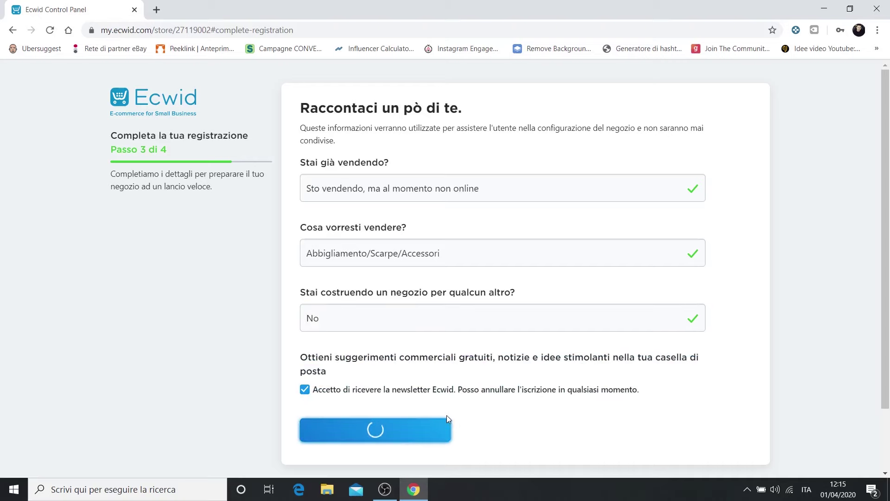
# - Answer No to having a website, keep moda-shop-online as the free site address, and finish the registration
pyautogui.click(343, 197)
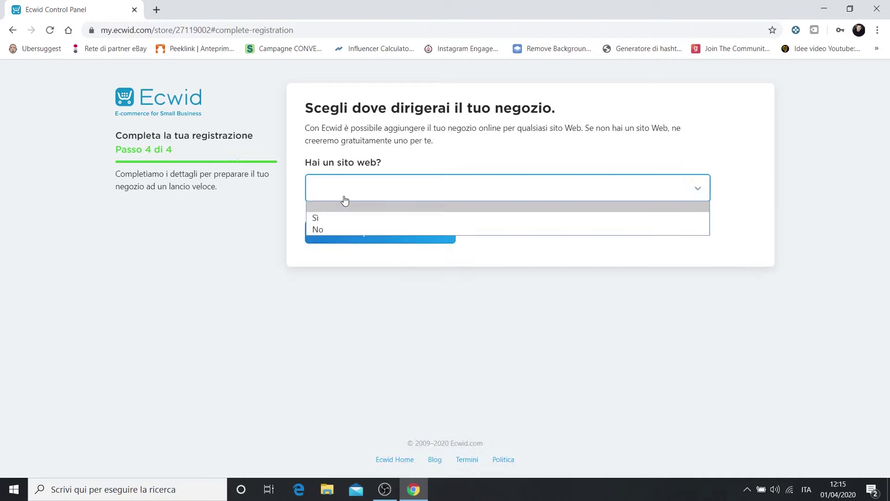
pyautogui.click(324, 229)
pyautogui.moveTo(387, 281); pyautogui.dragTo(301, 277)
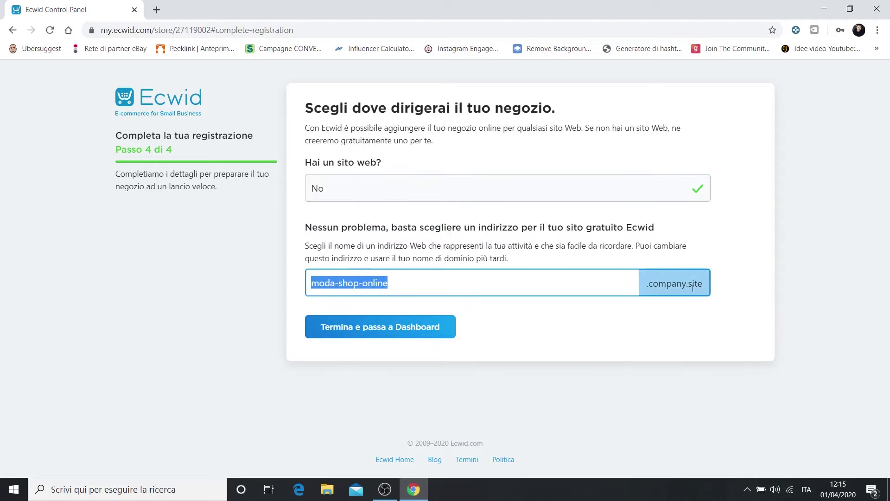
pyautogui.click(432, 284)
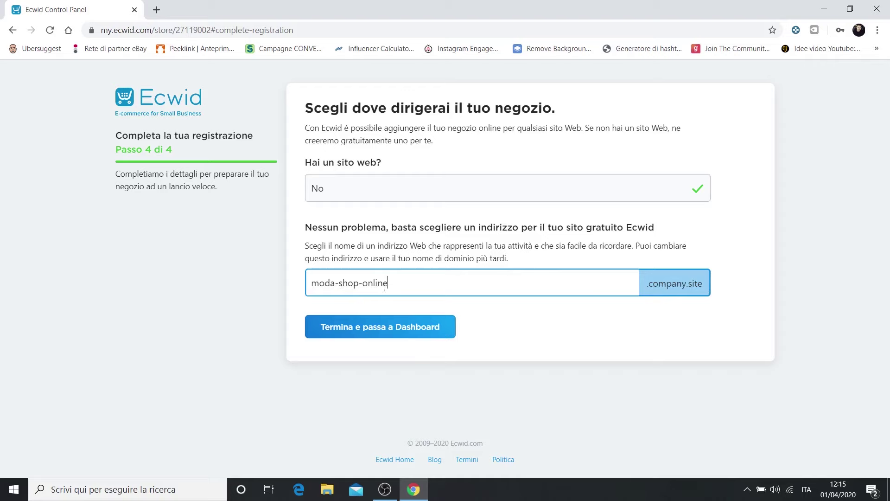
pyautogui.moveTo(400, 285); pyautogui.dragTo(317, 278)
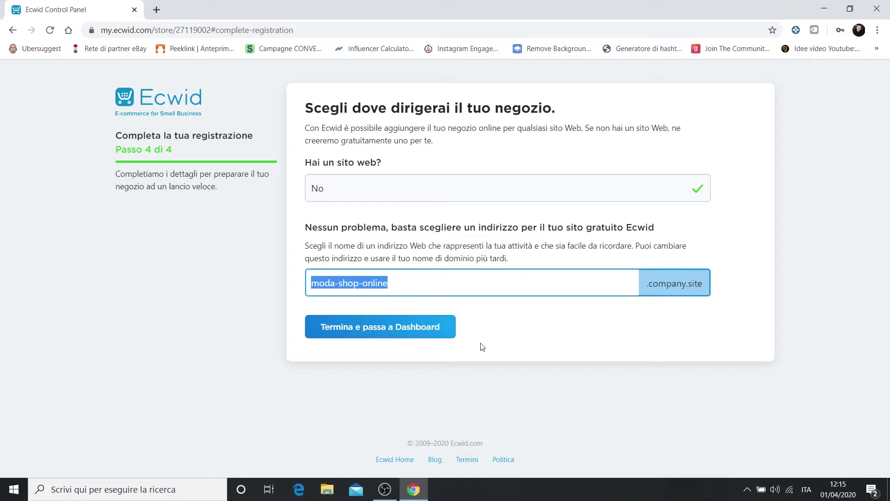
pyautogui.click(378, 325)
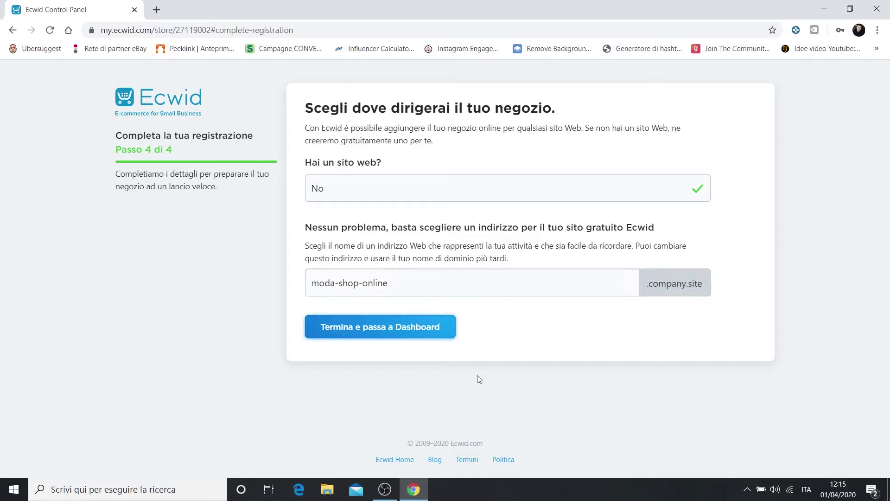
pyautogui.click(397, 329)
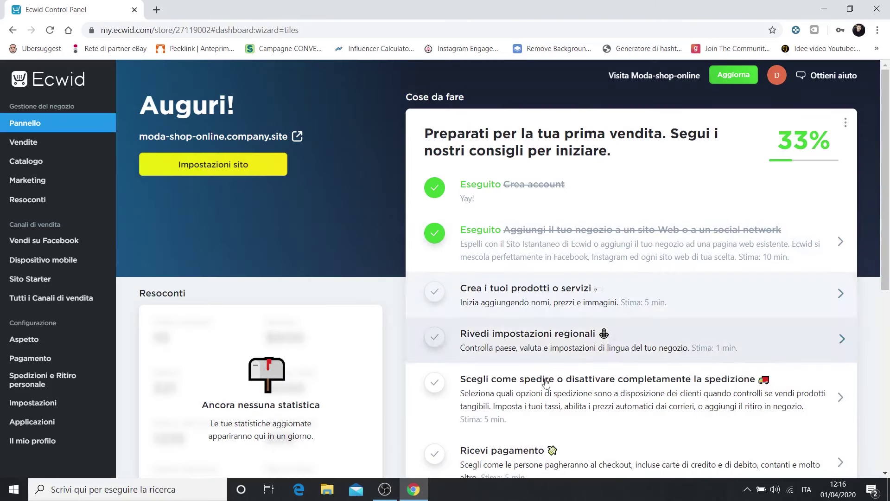
# - Look over the dashboard's to-do list for the first sale and open the site settings editor
pyautogui.scroll(-1, 617, 306)
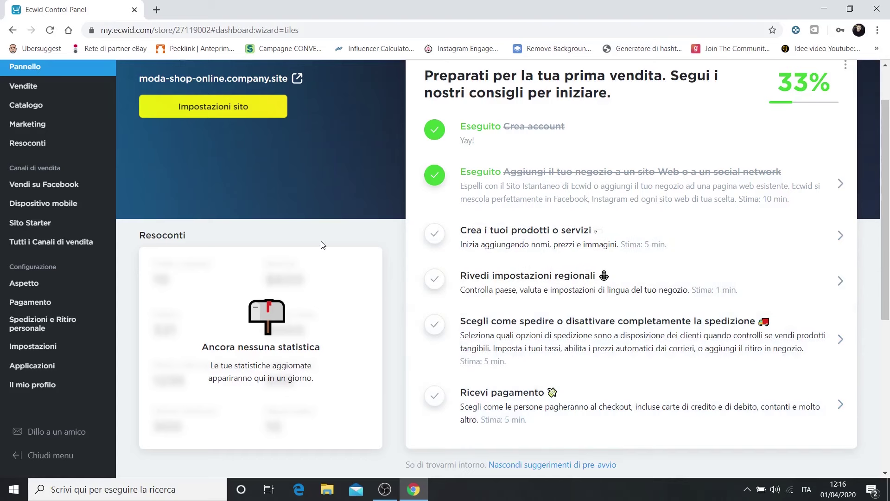
pyautogui.scroll(2, 321, 244)
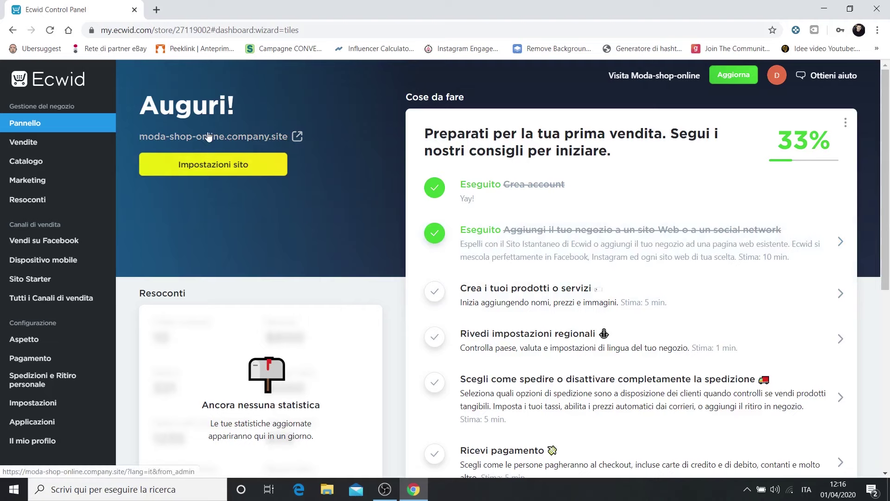
pyautogui.click(212, 166)
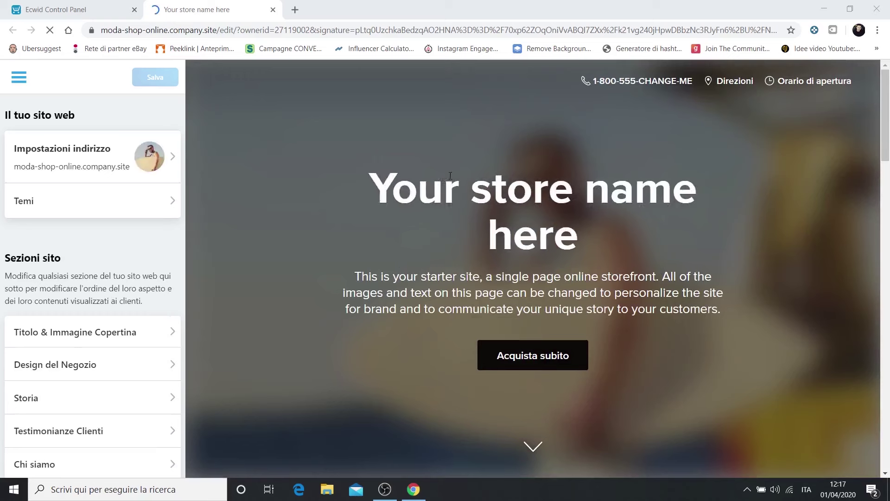
# - Filter the themes by Apparel, Shoes & Accessories and apply the youth-style theme with the pink wall cover photo
pyautogui.scroll(-3, 513, 264)
pyautogui.scroll(3, 464, 283)
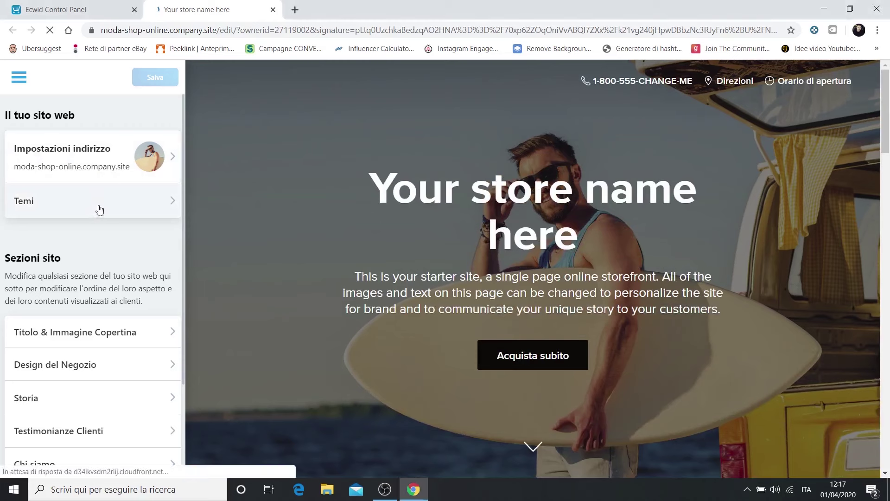
pyautogui.click(99, 208)
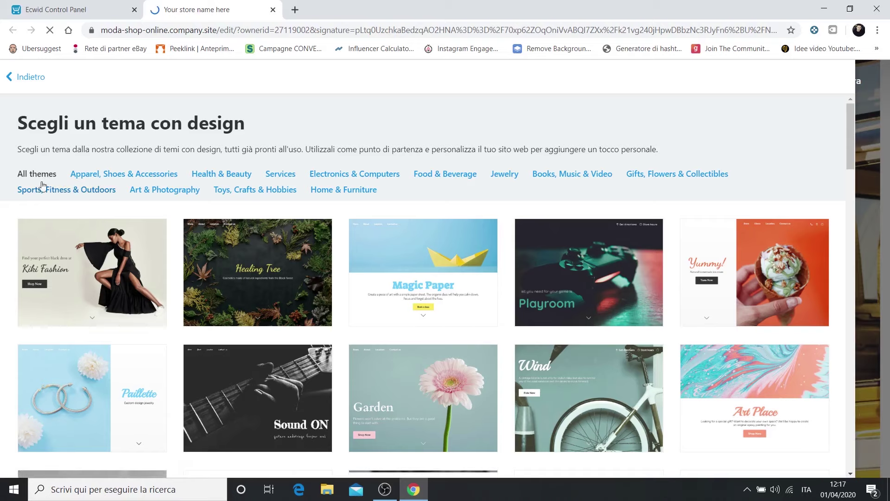
pyautogui.click(114, 176)
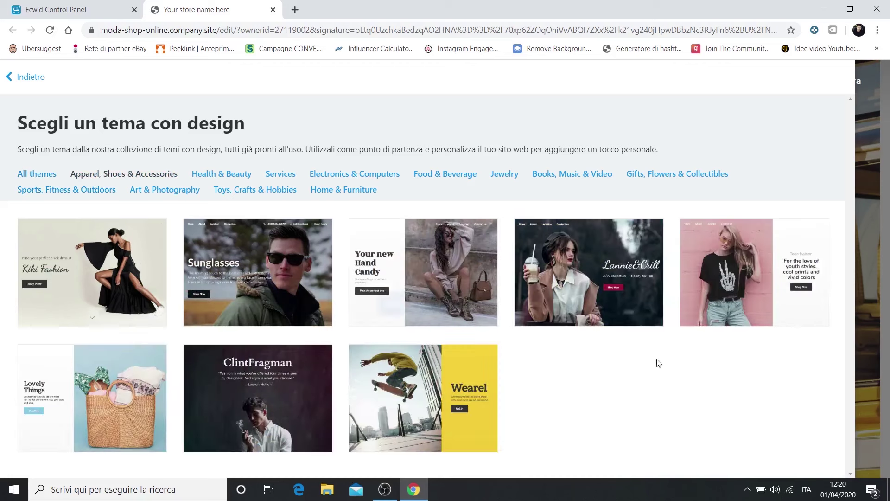
pyautogui.moveTo(726, 274)
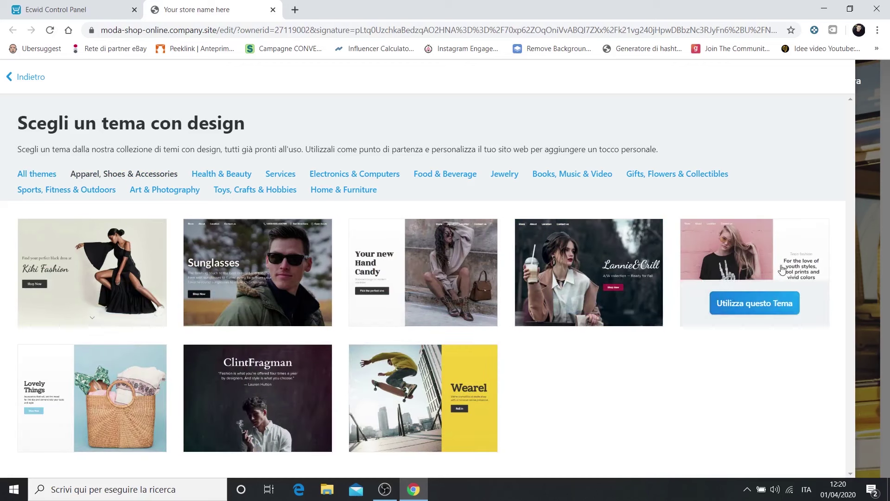
pyautogui.click(755, 304)
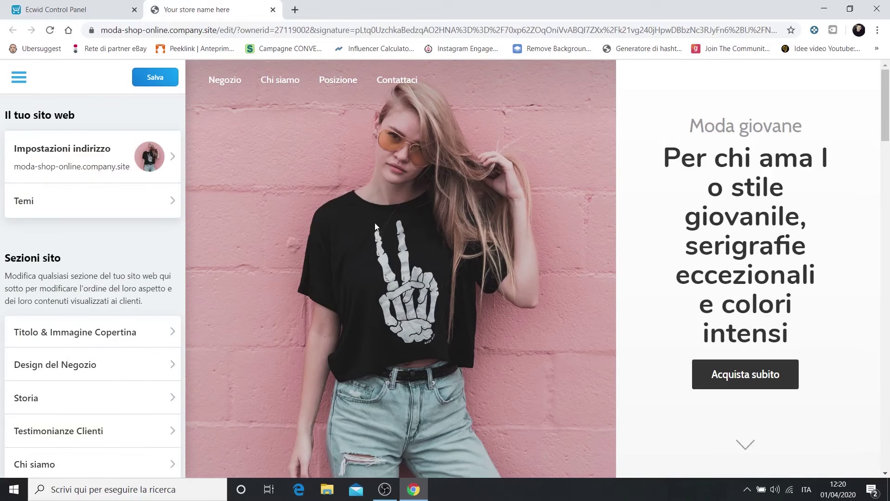
# - Examine the new theme's site preview, including its cover section and the sample product grid
pyautogui.scroll(-6, 480, 285)
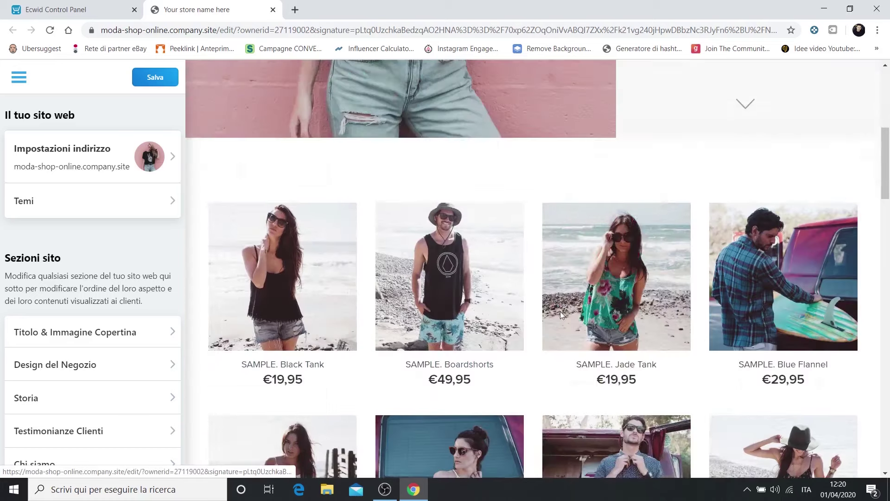
pyautogui.scroll(1, 561, 311)
pyautogui.scroll(-1, 517, 273)
pyautogui.scroll(-2, 498, 277)
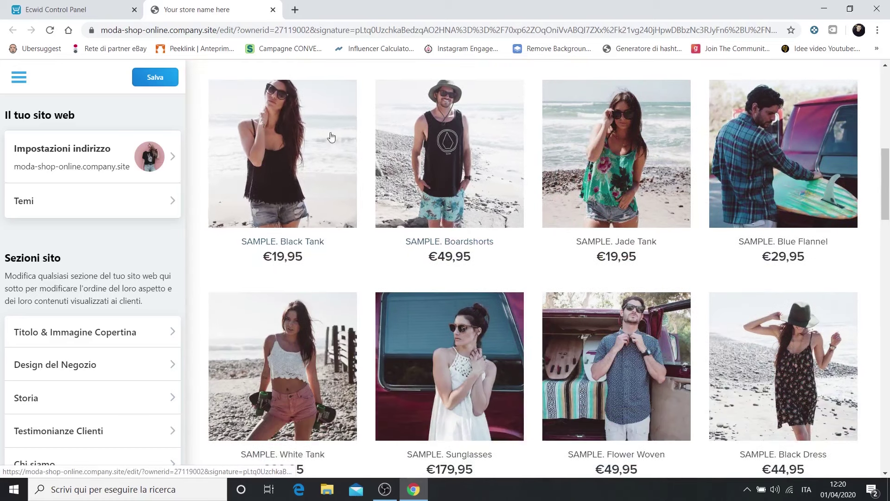
pyautogui.scroll(-2, 319, 354)
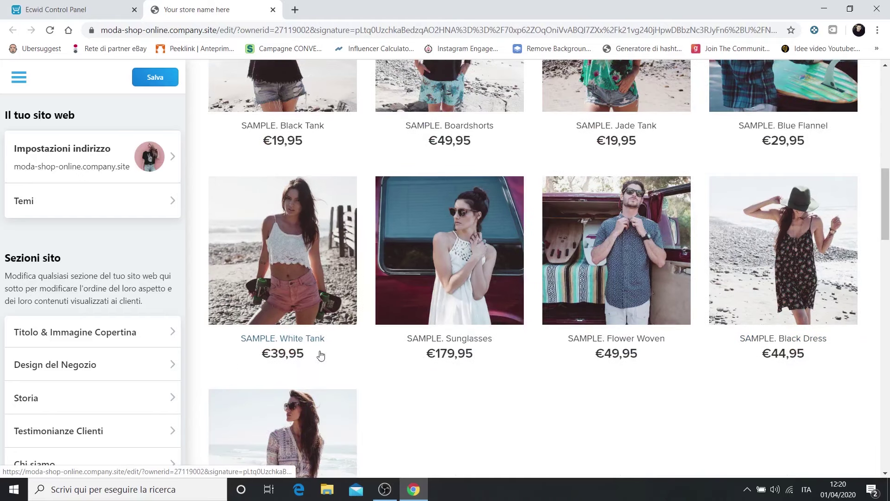
pyautogui.scroll(-1, 304, 382)
pyautogui.scroll(3, 304, 382)
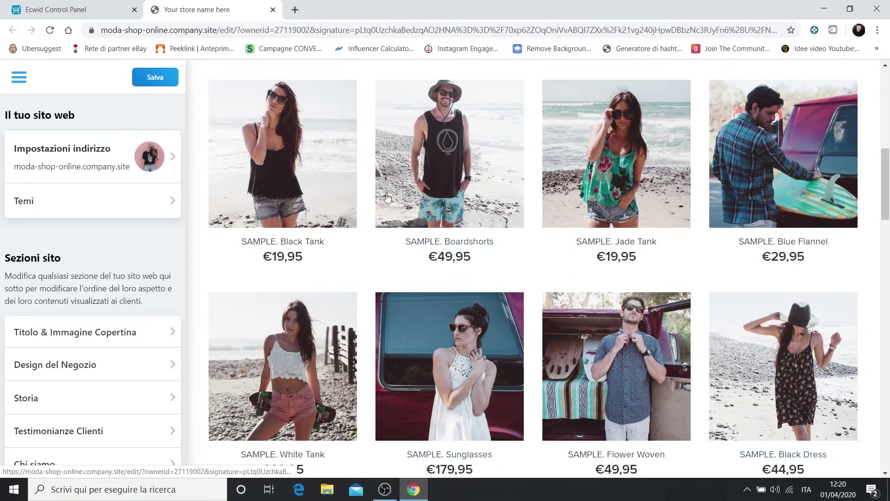
pyautogui.scroll(-1, 466, 172)
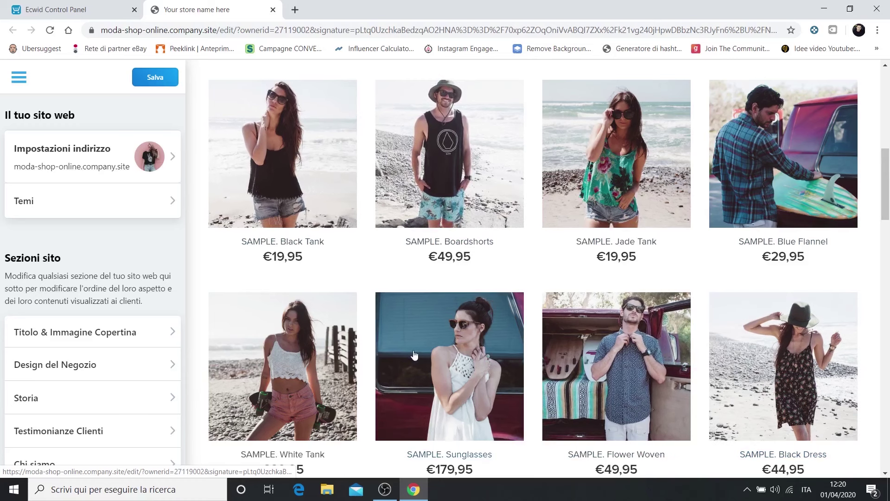
pyautogui.scroll(8, 299, 339)
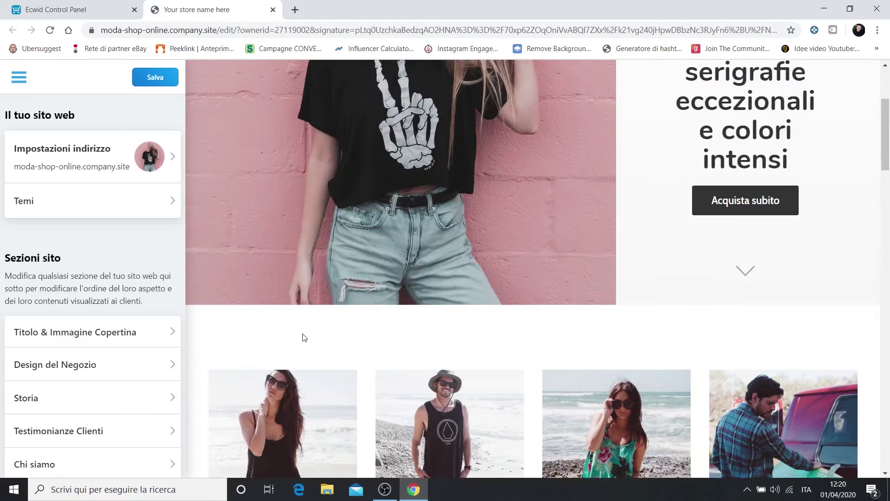
# - Open the title and cover image settings and review the heading, description, cover layout and background options
pyautogui.click(103, 339)
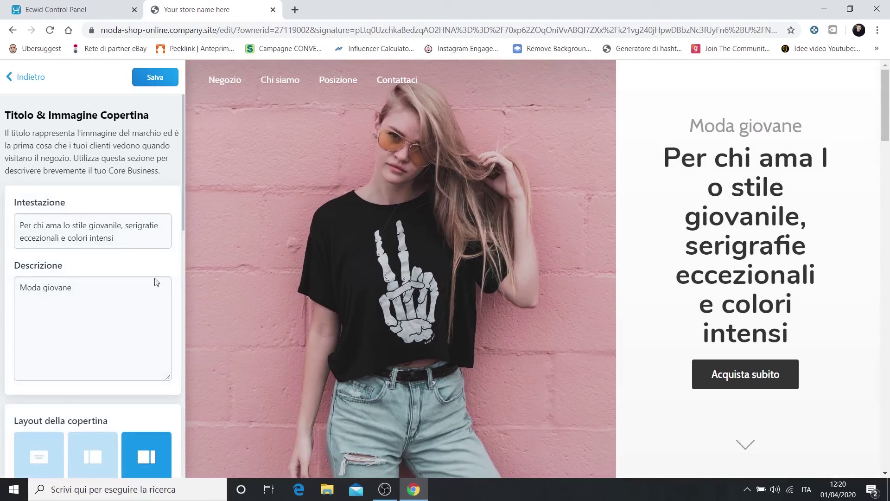
pyautogui.scroll(-6, 154, 343)
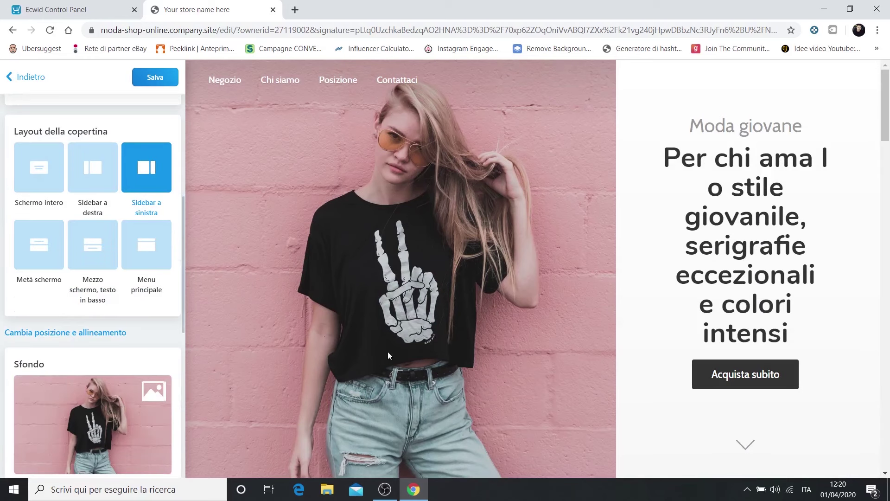
pyautogui.scroll(-3, 388, 351)
pyautogui.scroll(3, 380, 357)
pyautogui.scroll(-3, 121, 378)
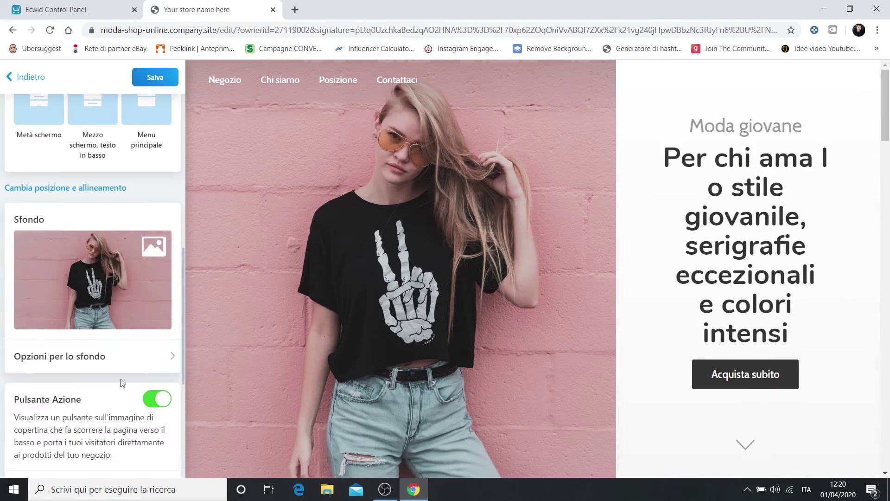
# - Browse the free stock images offered for the cover background and return without selecting one
pyautogui.click(121, 265)
pyautogui.scroll(-3, 121, 262)
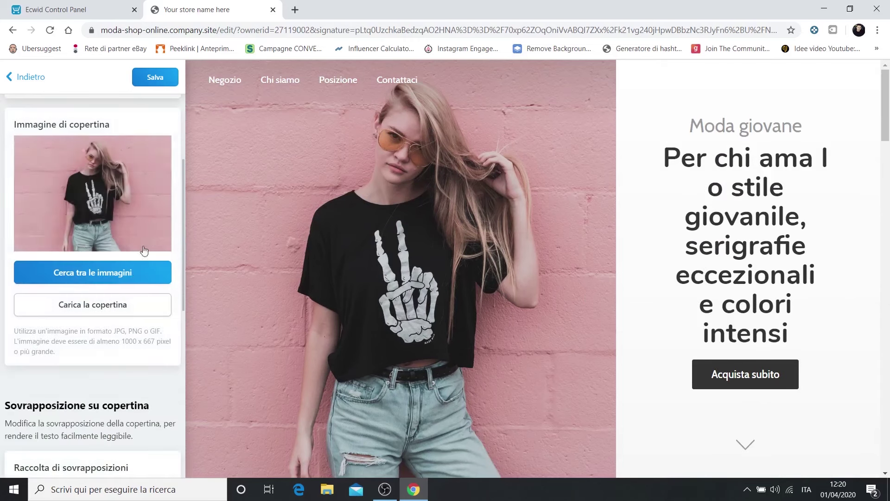
pyautogui.click(111, 271)
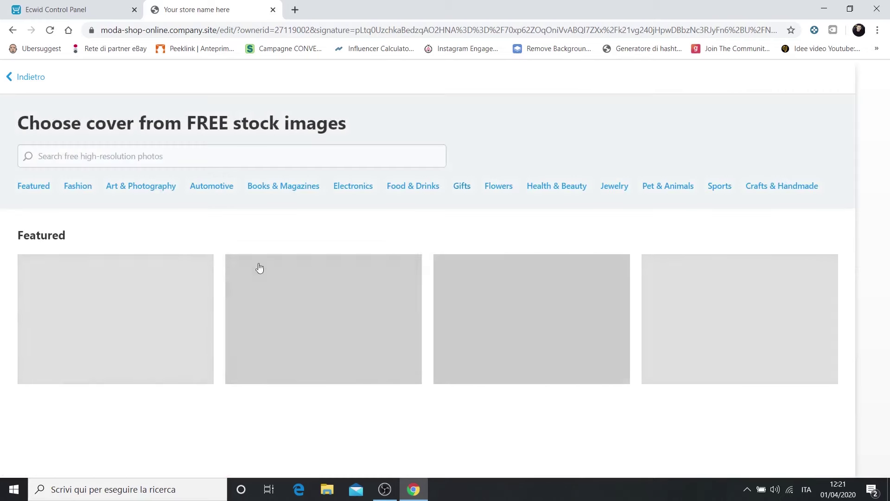
pyautogui.scroll(-6, 572, 357)
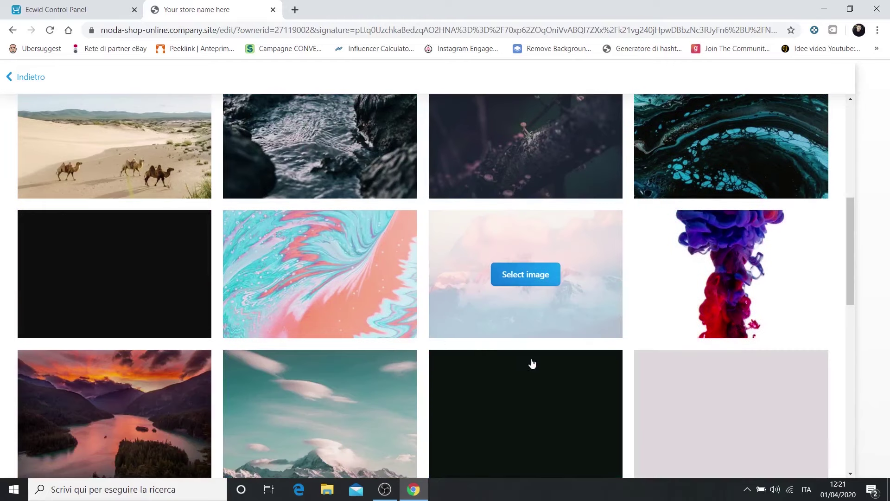
pyautogui.scroll(6, 384, 312)
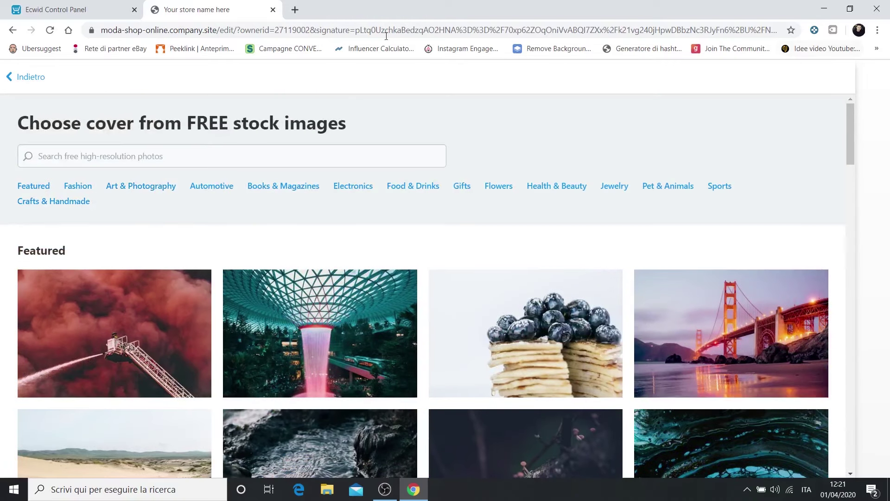
pyautogui.click(25, 77)
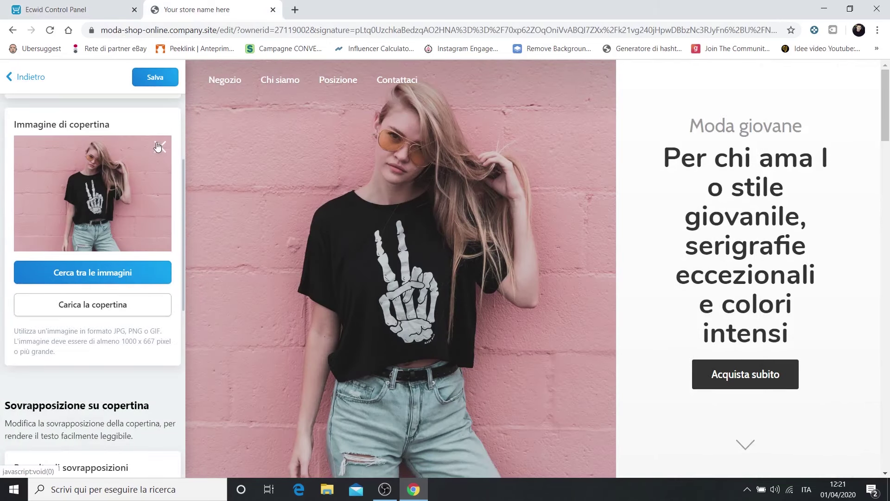
# - Review the cover's typography options for the title and description, and return to the title and cover image settings
pyautogui.scroll(-10, 92, 255)
pyautogui.click(65, 319)
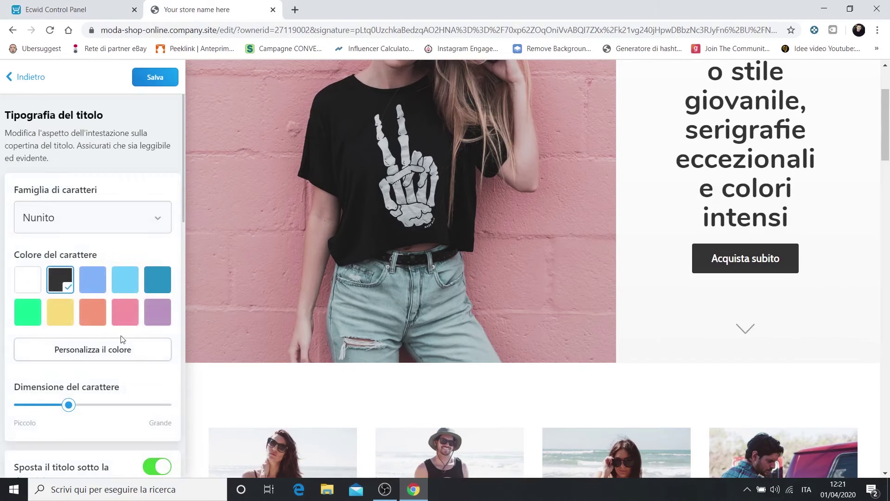
pyautogui.scroll(-6, 107, 366)
pyautogui.scroll(3, 97, 343)
pyautogui.moveTo(69, 261)
pyautogui.mouseDown()
pyautogui.moveTo(99, 261)
pyautogui.moveTo(69, 261)
pyautogui.mouseUp()
pyautogui.scroll(-4, 123, 302)
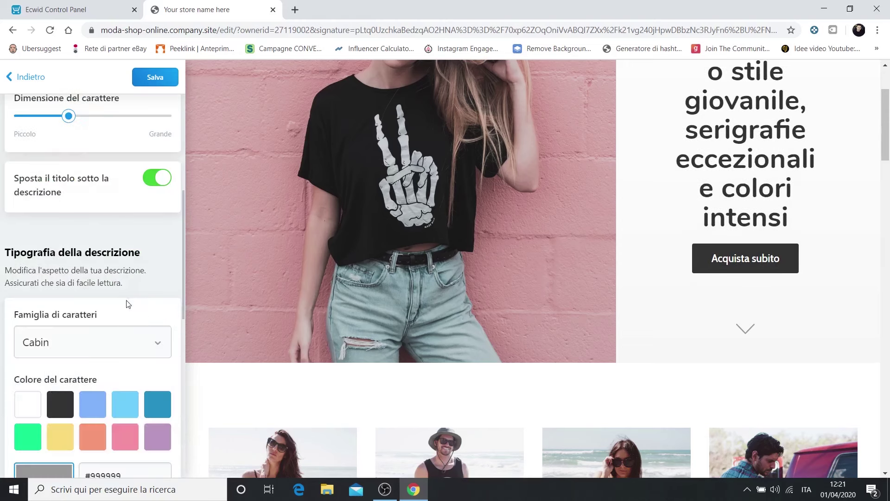
pyautogui.scroll(7, 71, 182)
pyautogui.click(34, 79)
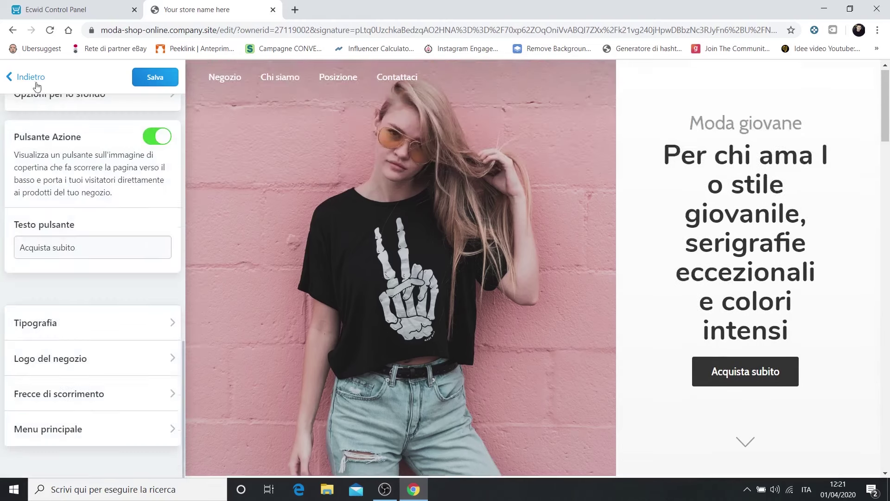
# - Leave the cover settings, save the website changes and return to the store dashboard
pyautogui.click(28, 77)
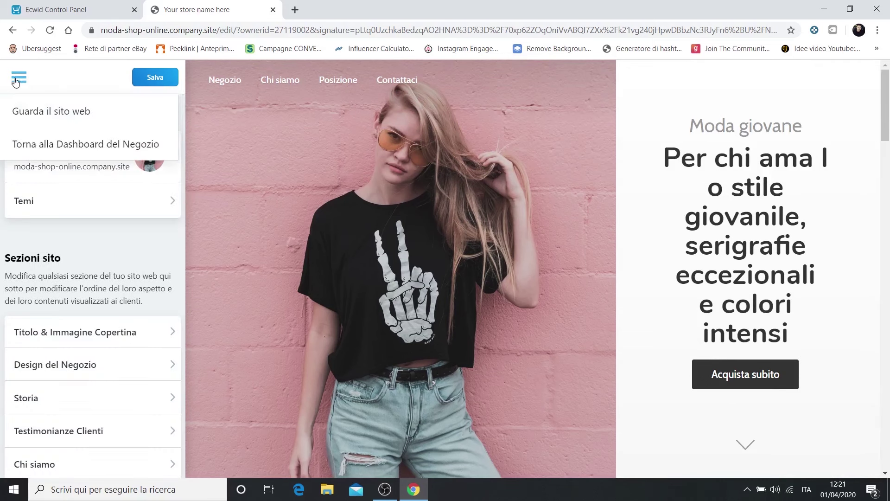
pyautogui.click(155, 77)
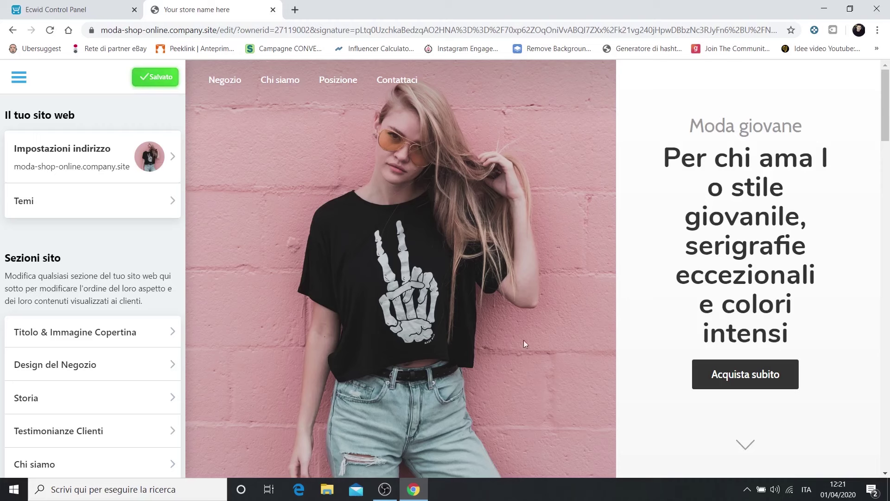
pyautogui.click(22, 78)
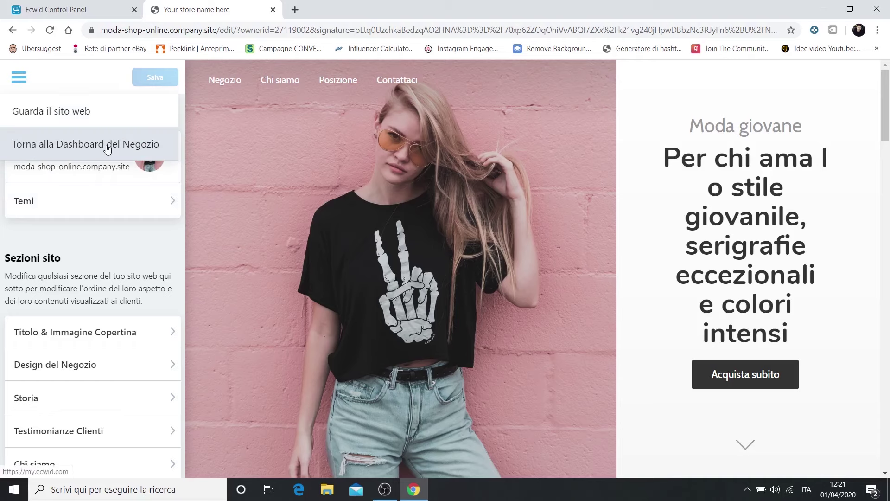
pyautogui.click(85, 145)
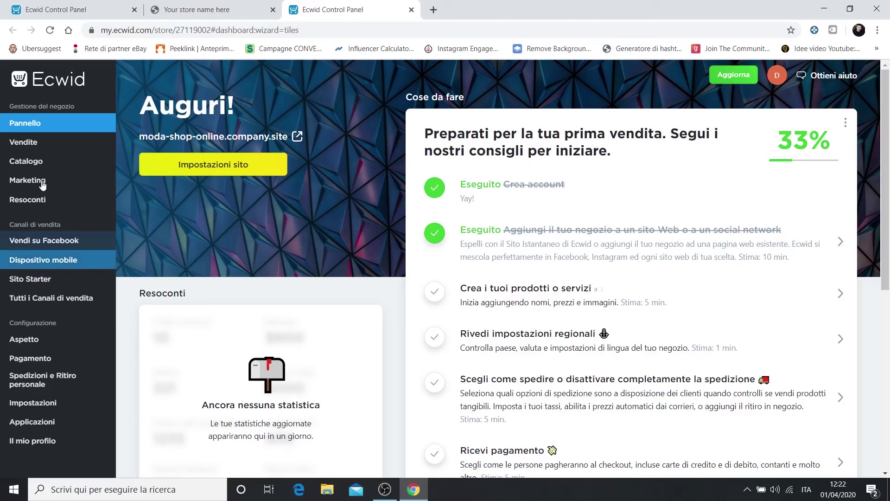
# - Open the product catalog and look through the list of sample products
pyautogui.moveTo(41, 163)
pyautogui.click(142, 172)
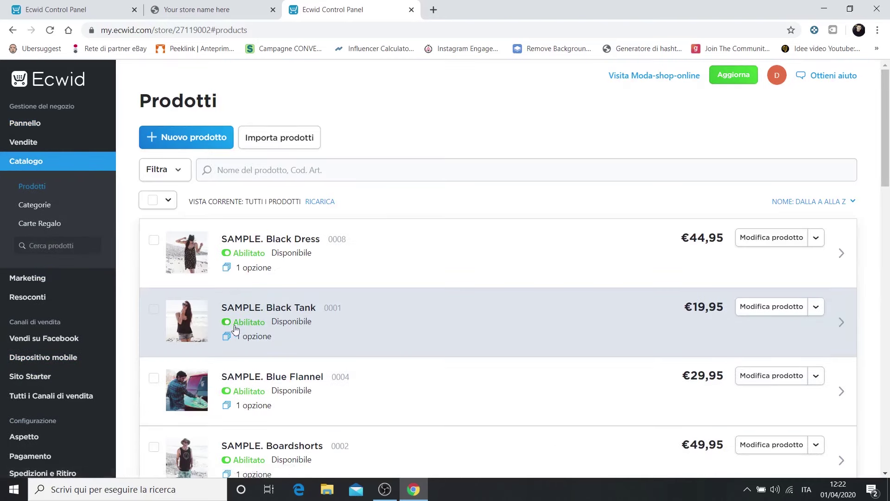
pyautogui.scroll(-1, 344, 263)
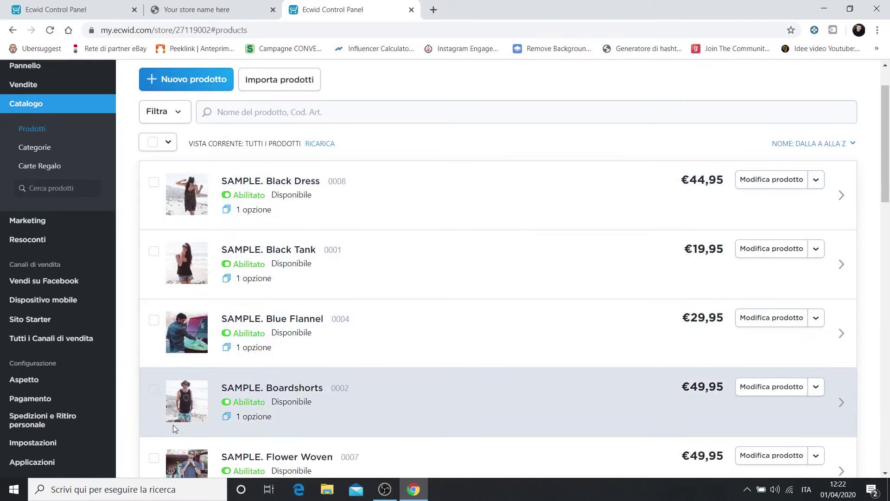
pyautogui.scroll(-1, 195, 422)
pyautogui.scroll(-2, 202, 408)
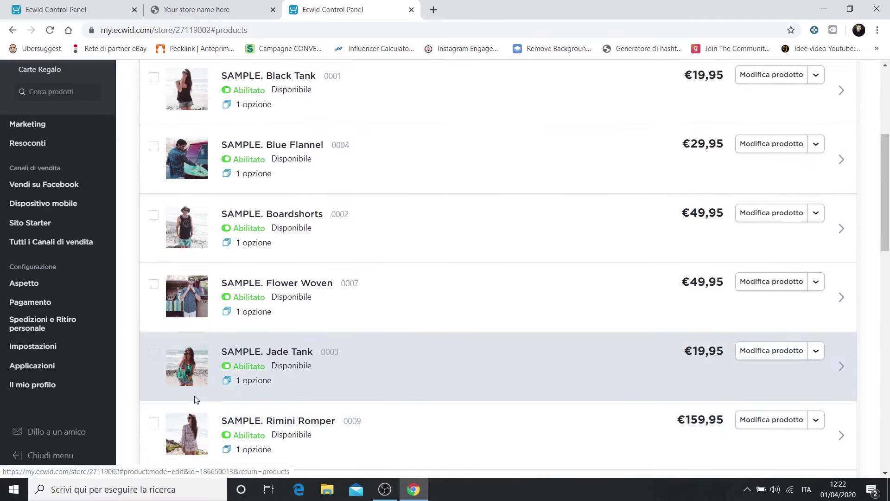
pyautogui.scroll(3, 198, 387)
# - Disable the Black Tank and Blue Flannel sample products and check the extra actions offered for Blue Flannel
pyautogui.click(244, 207)
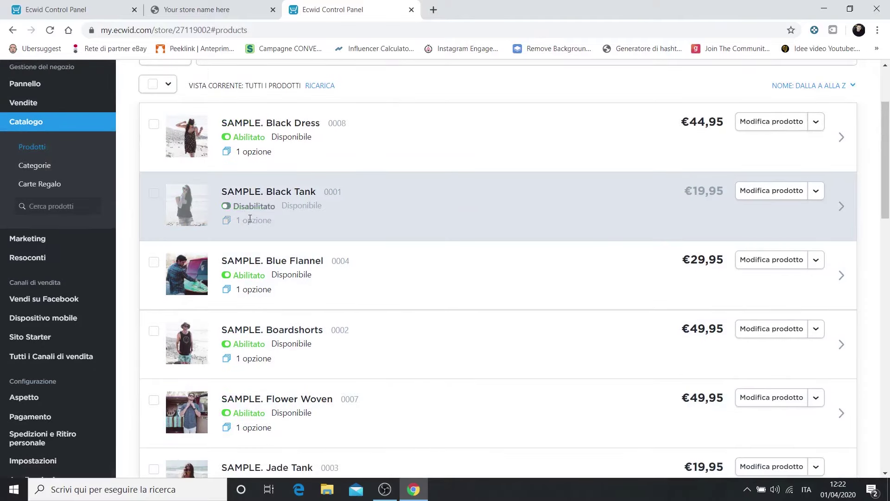
pyautogui.click(241, 278)
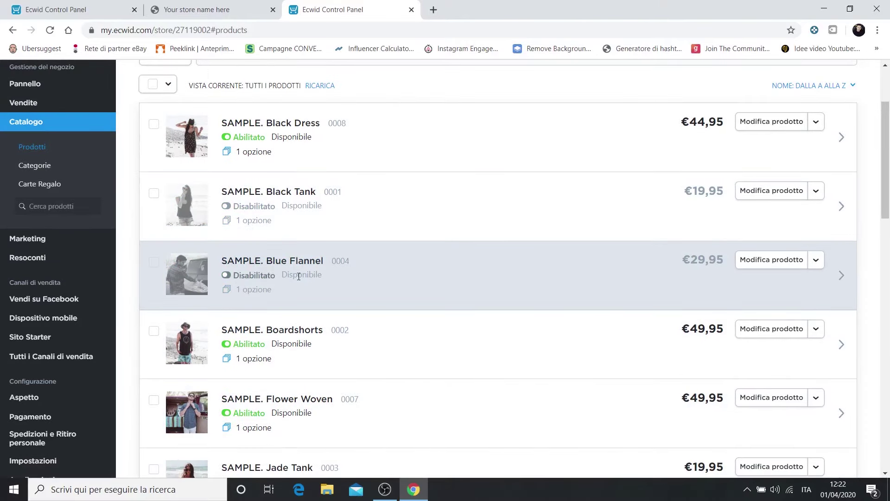
pyautogui.click(817, 264)
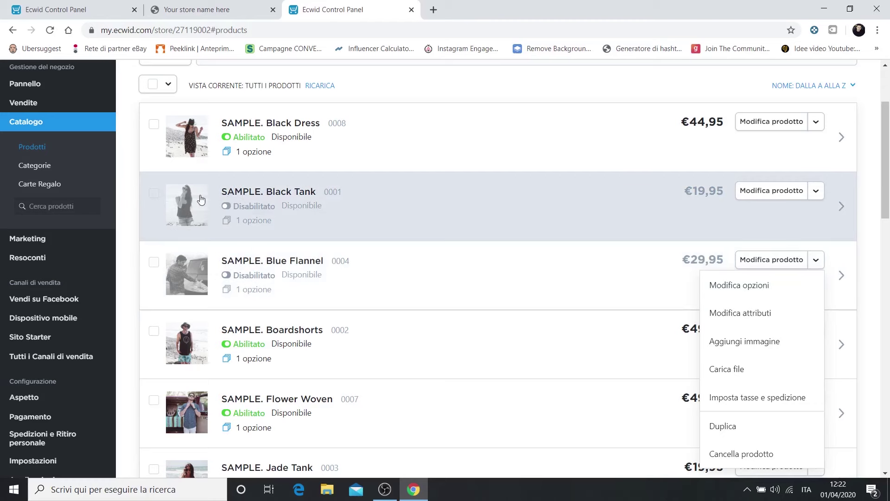
pyautogui.scroll(3, 272, 255)
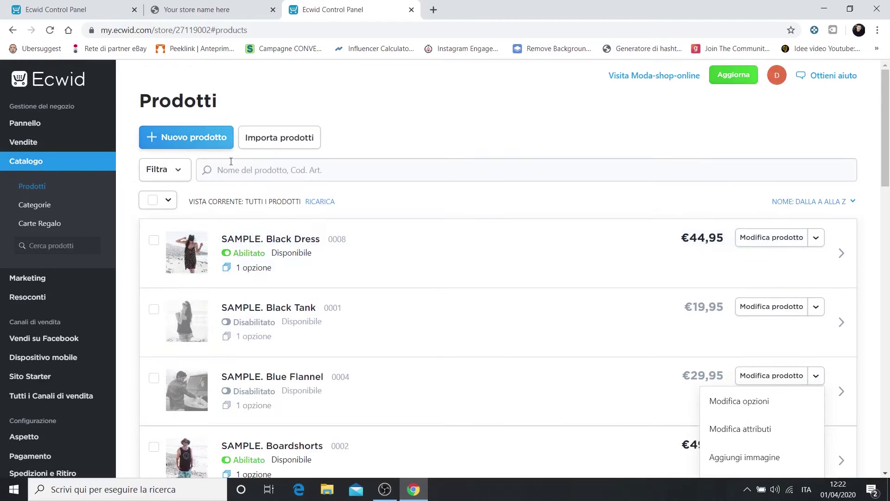
pyautogui.scroll(-1, 212, 227)
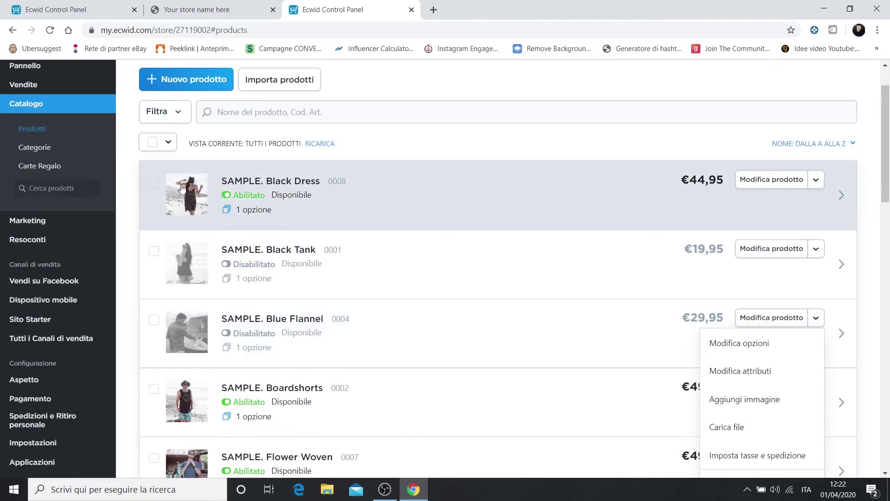
# - Disable the Boardshorts, Flower Woven, Jade Tank, Rimini Romper, Sunglasses and White Tank sample products
pyautogui.click(248, 402)
pyautogui.scroll(-1, 285, 394)
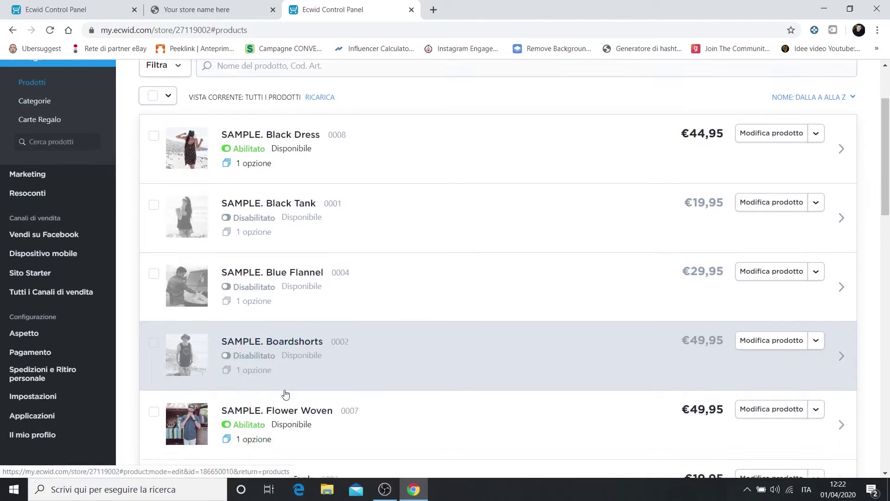
pyautogui.click(250, 413)
pyautogui.scroll(-3, 271, 412)
pyautogui.click(249, 308)
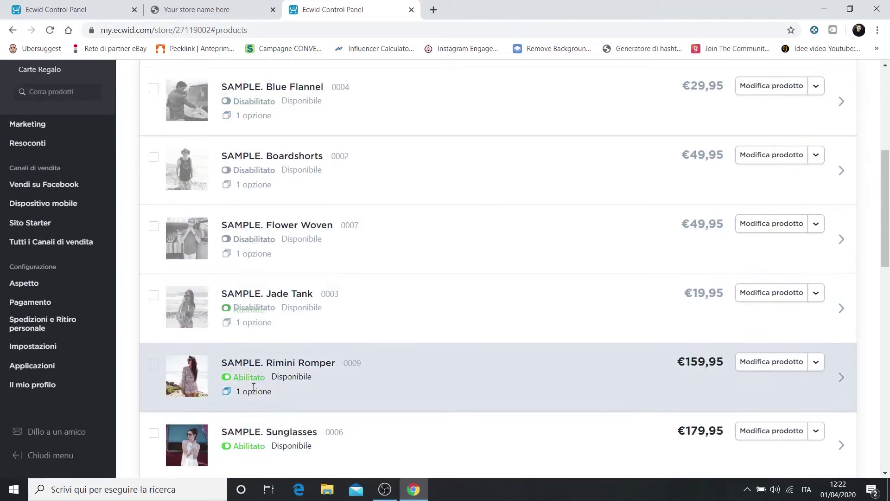
pyautogui.click(249, 377)
pyautogui.click(248, 445)
pyautogui.scroll(-5, 260, 325)
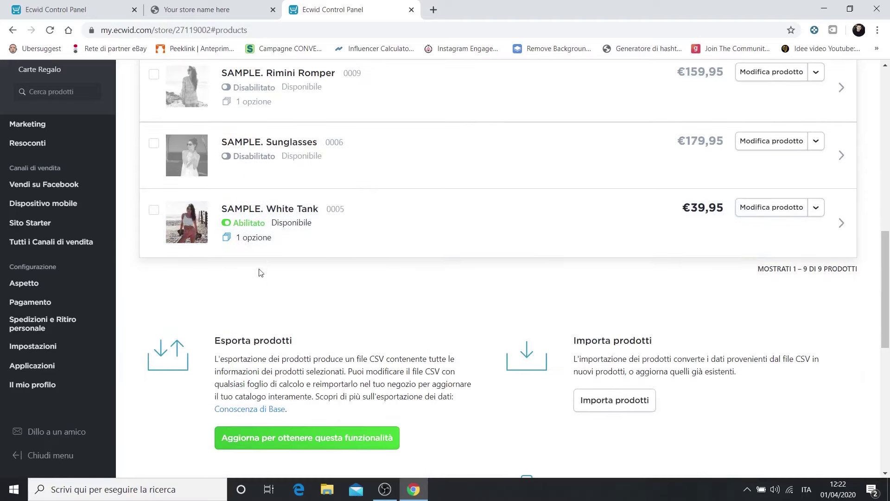
pyautogui.click(226, 223)
# - Open the Black Dress sample product for editing and rename it "Vestito primaverile"
pyautogui.scroll(8, 344, 332)
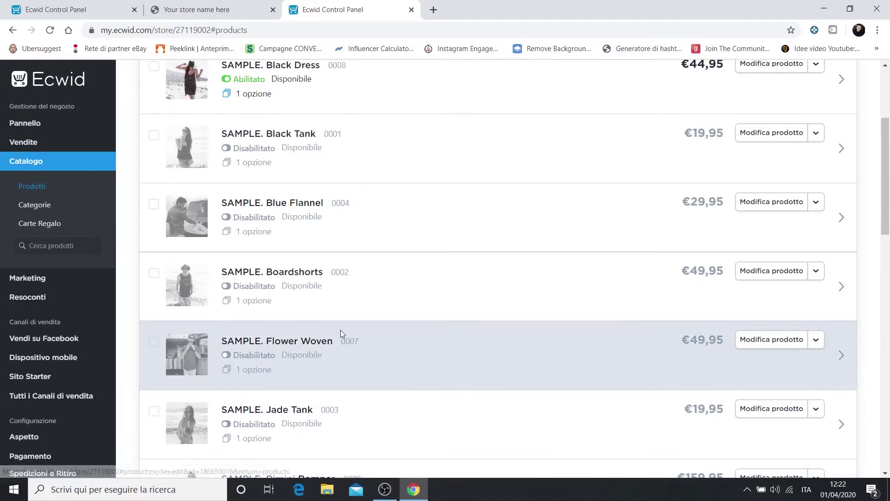
pyautogui.scroll(2, 340, 330)
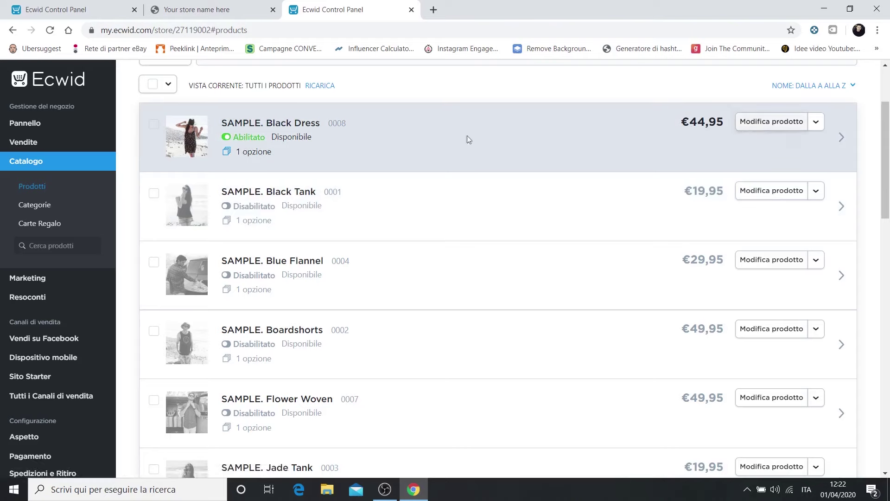
pyautogui.scroll(1, 170, 130)
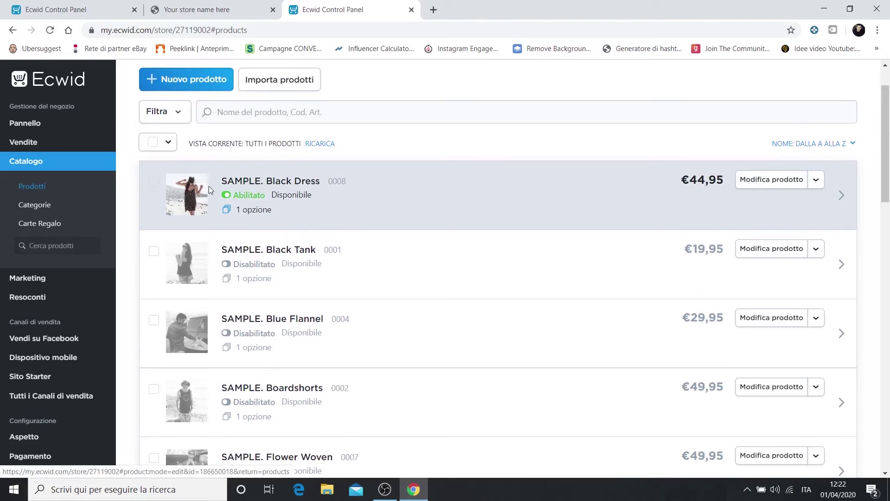
pyautogui.click(772, 179)
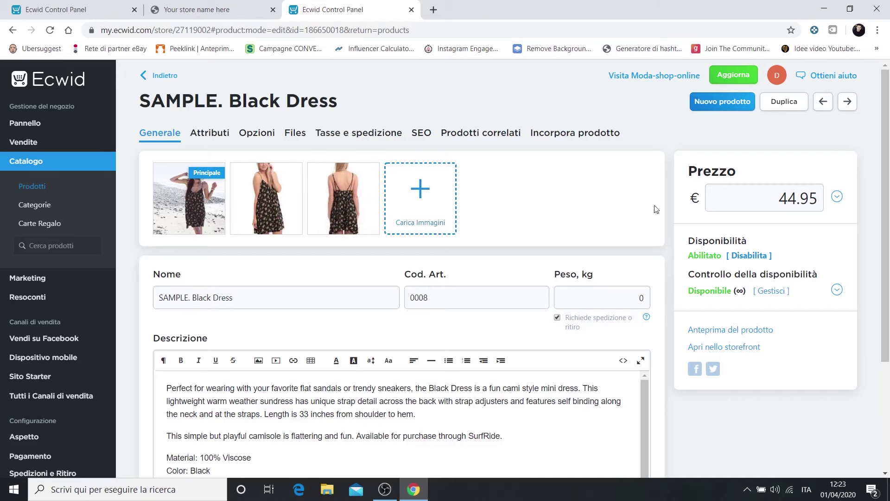
pyautogui.scroll(-1, 297, 244)
pyautogui.click(243, 238)
pyautogui.moveTo(207, 235); pyautogui.dragTo(206, 260)
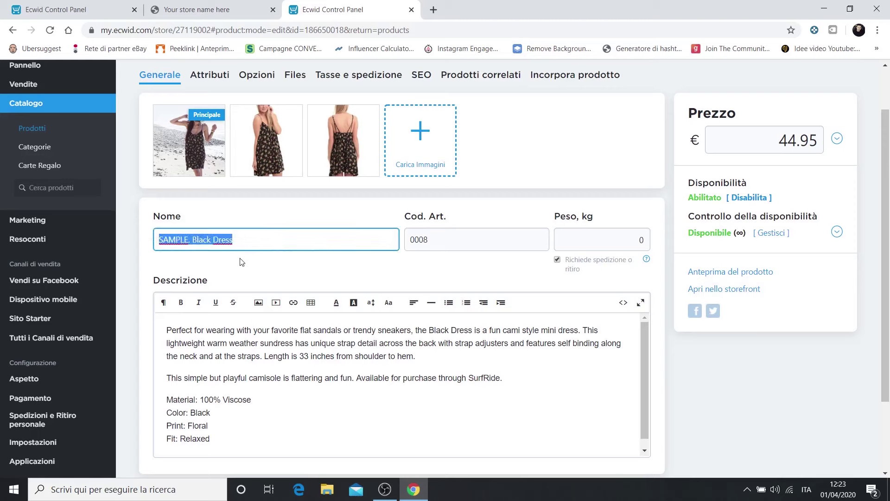
pyautogui.write('Vestito primaverile')
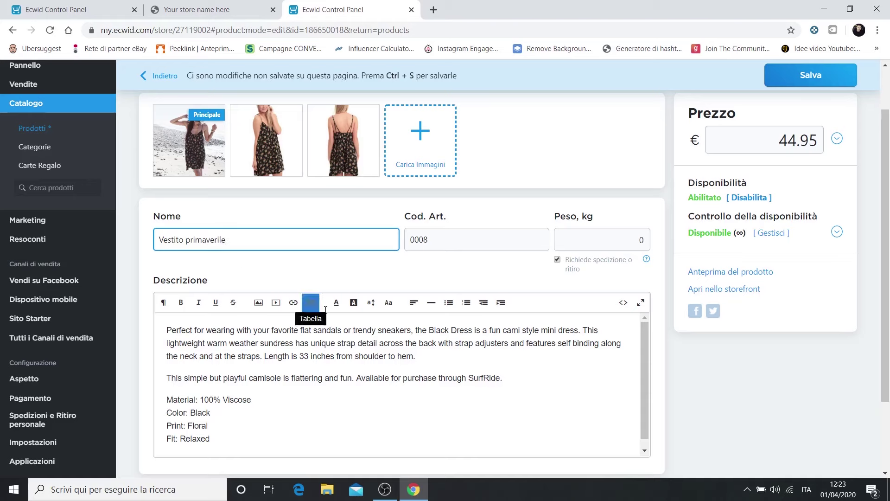
# - Set the product's price to €29,90 and save the product changes
pyautogui.scroll(-1, 306, 306)
pyautogui.click(249, 320)
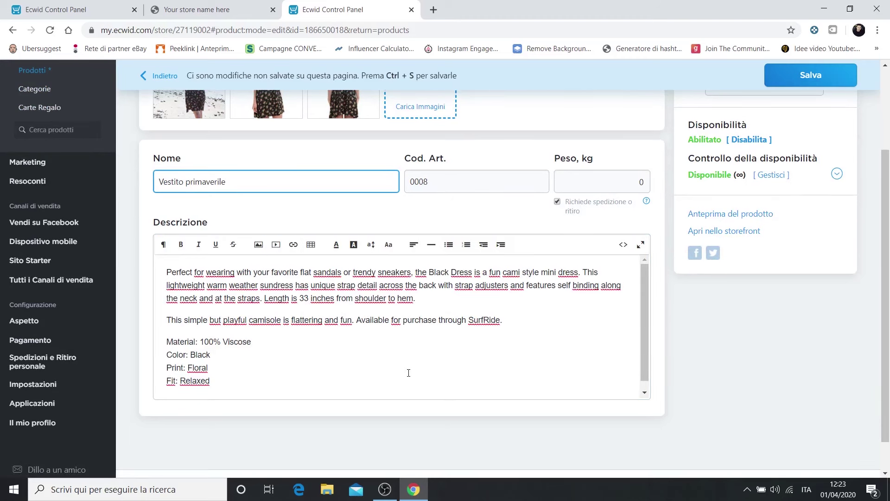
pyautogui.scroll(2, 408, 371)
pyautogui.moveTo(776, 199); pyautogui.dragTo(824, 197)
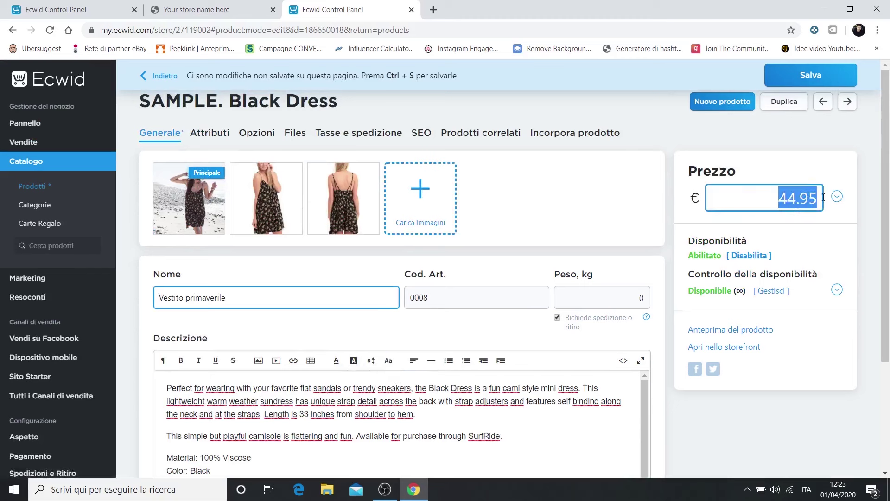
pyautogui.press('BackSpace')
pyautogui.write('29')
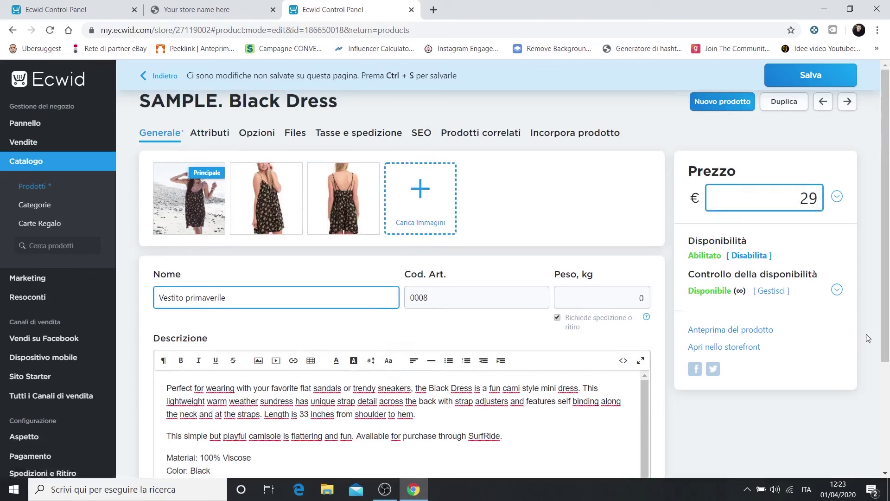
pyautogui.write(',9')
pyautogui.press('BackSpace')
pyautogui.write(',90')
pyautogui.scroll(-3, 501, 297)
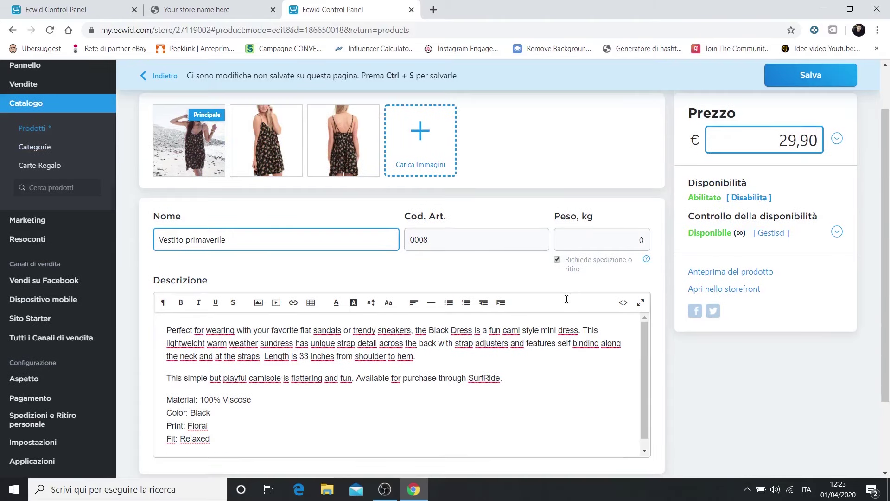
pyautogui.scroll(3, 500, 298)
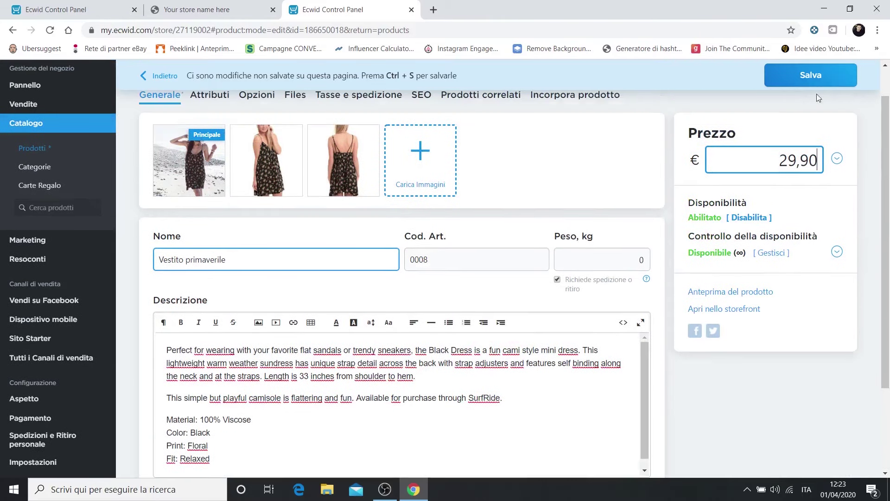
pyautogui.click(837, 77)
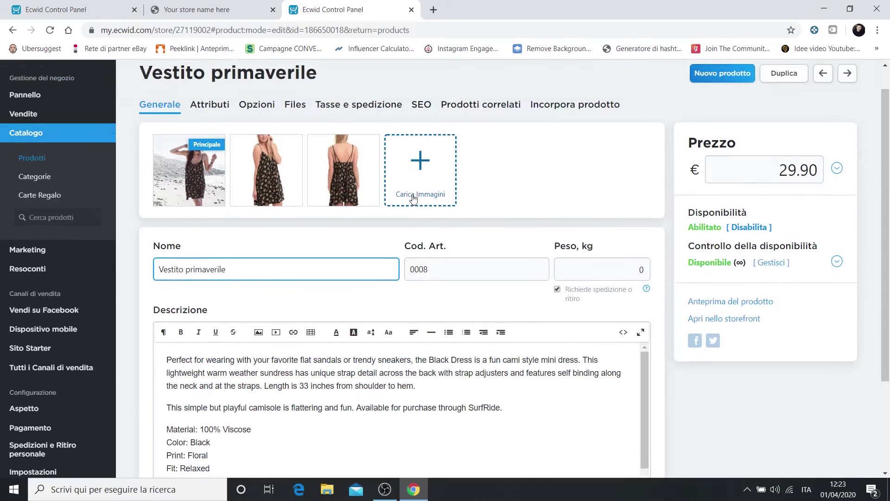
# - Open the storefront from the product page and load its plain address, moda-shop-online.company.site, without the admin parameters
pyautogui.scroll(1, 548, 158)
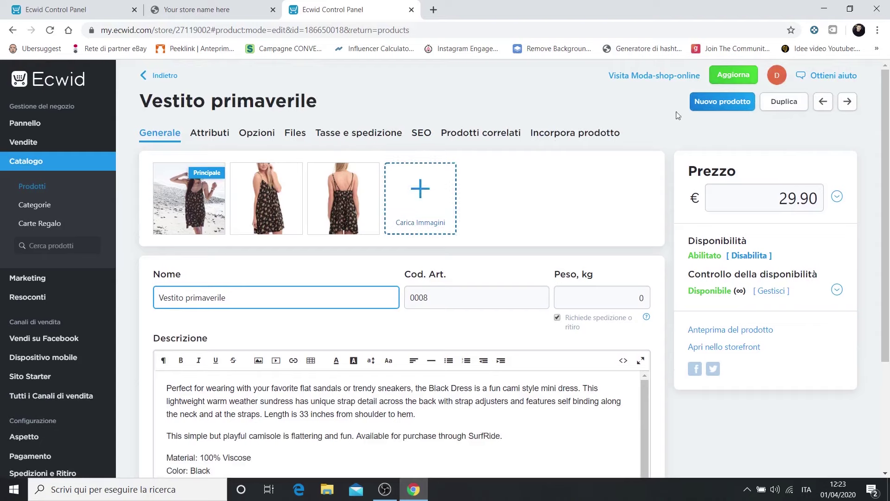
pyautogui.click(650, 79)
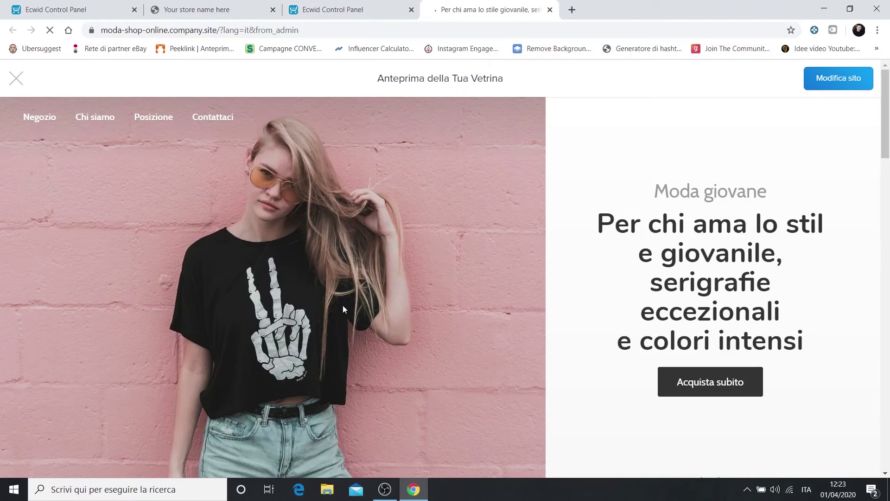
pyautogui.moveTo(299, 30); pyautogui.dragTo(219, 30)
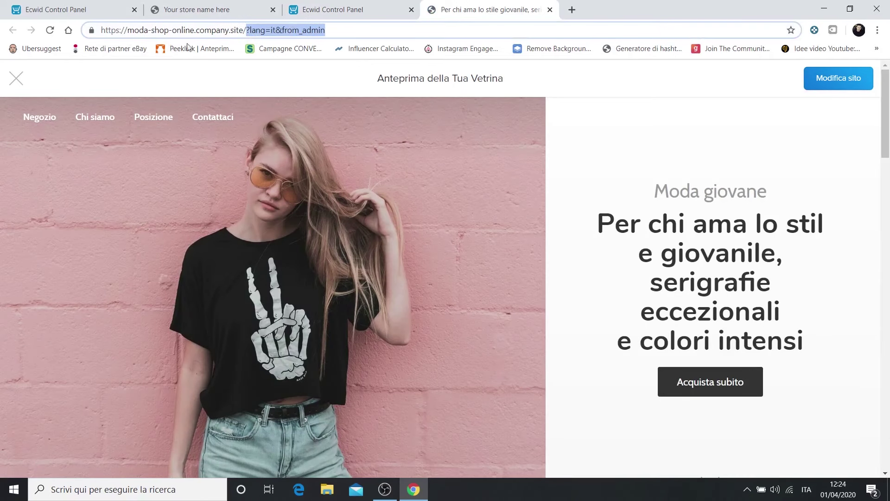
pyautogui.press('BackSpace')
pyautogui.press('Return')
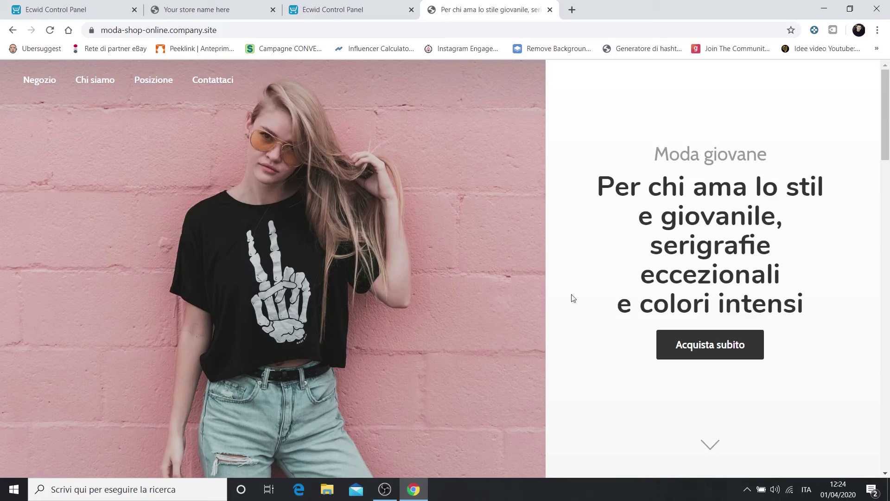
# - Open the Vestito primaverile product page on the storefront, try sizes M and L, and examine its details and images
pyautogui.scroll(-9, 389, 241)
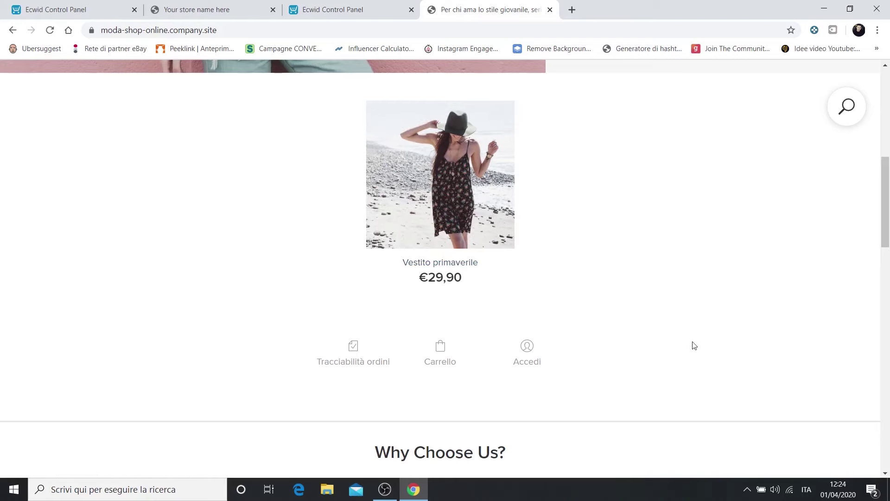
pyautogui.click(471, 174)
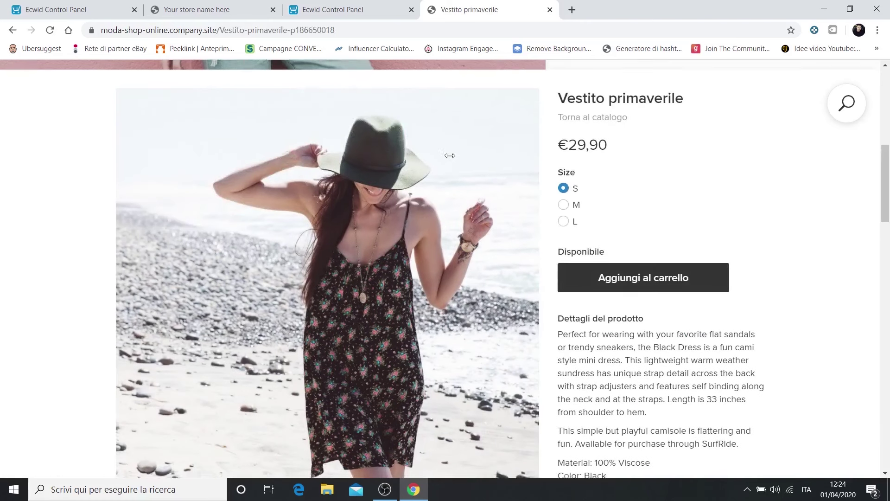
pyautogui.scroll(-1, 353, 188)
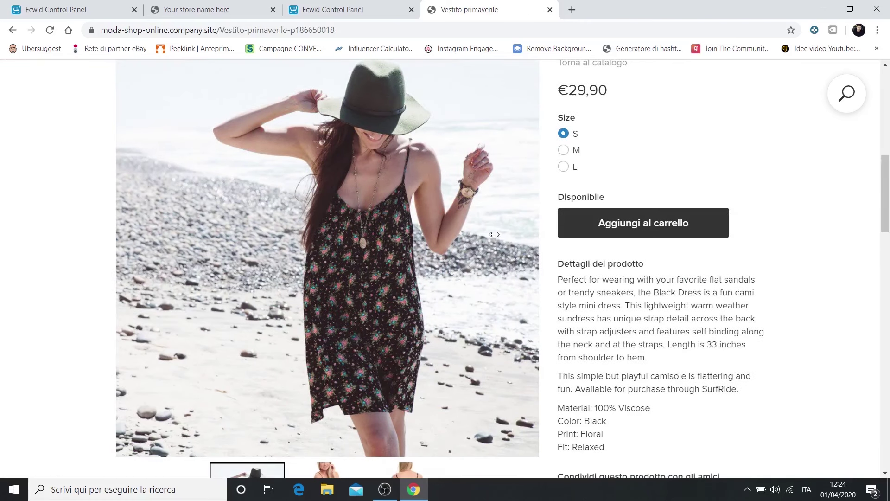
pyautogui.scroll(1, 482, 279)
pyautogui.scroll(-1, 422, 239)
pyautogui.click(563, 151)
pyautogui.click(563, 167)
pyautogui.click(563, 150)
pyautogui.scroll(-3, 649, 209)
pyautogui.scroll(3, 585, 260)
pyautogui.scroll(-1, 585, 264)
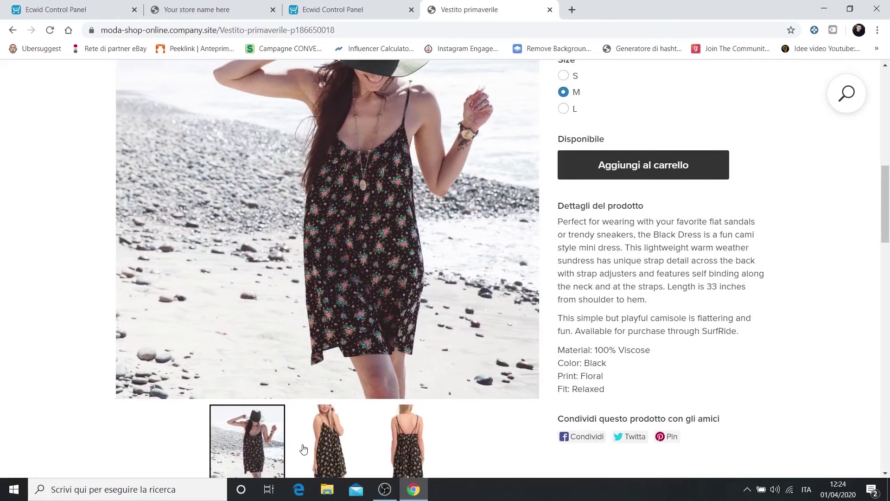